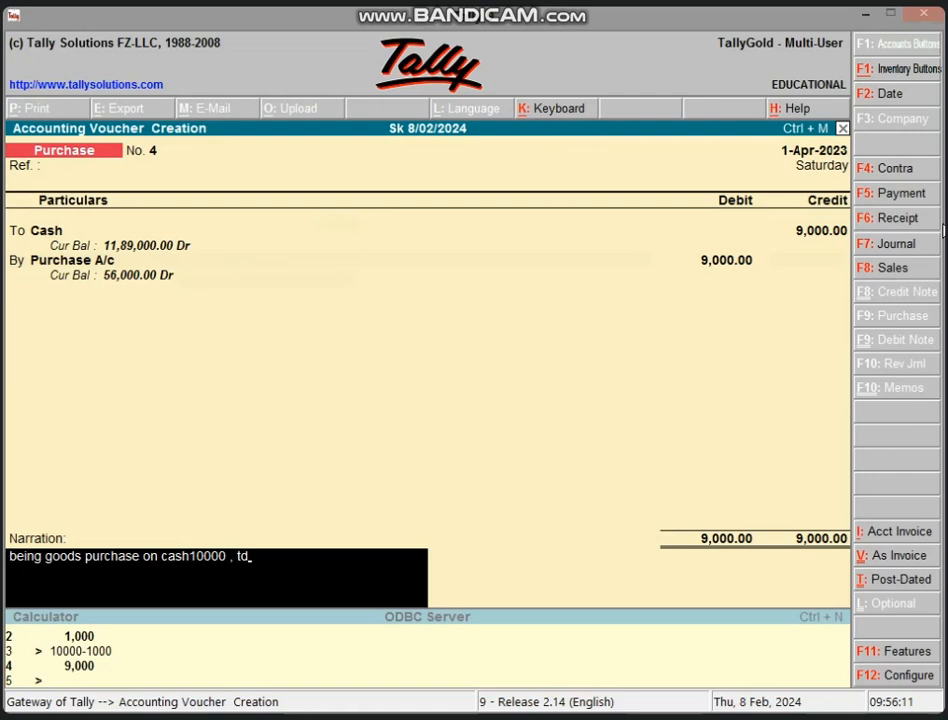
# Step: Complete the purchase narration as "being goods purchase on cash10000 , td. 10%", save the voucher and review the saved entry
pyautogui.write('. 10%')
pyautogui.press('Return')
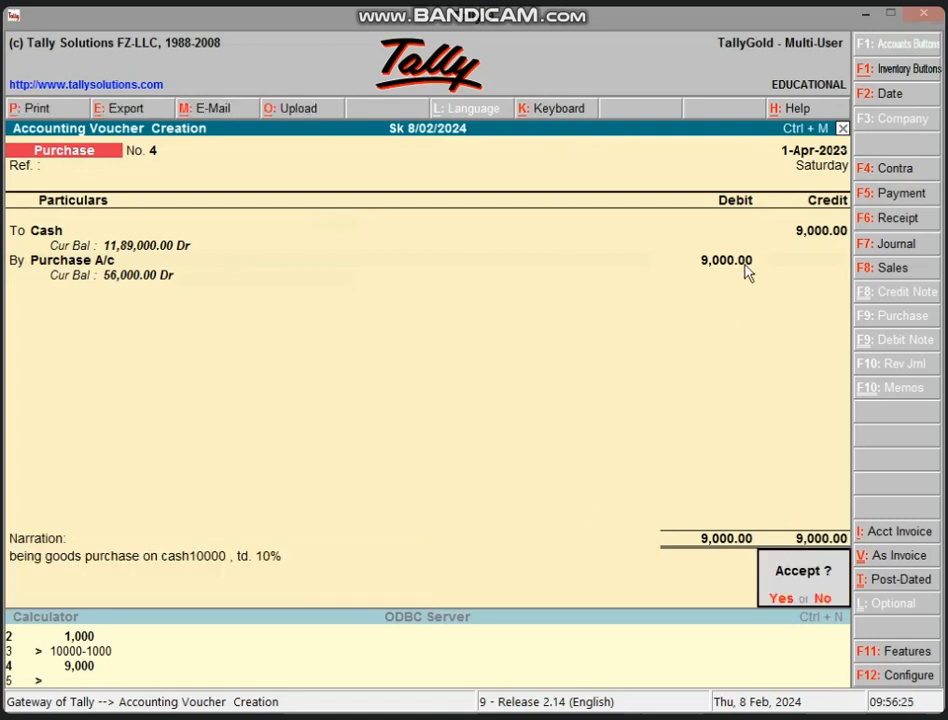
pyautogui.press('Return')
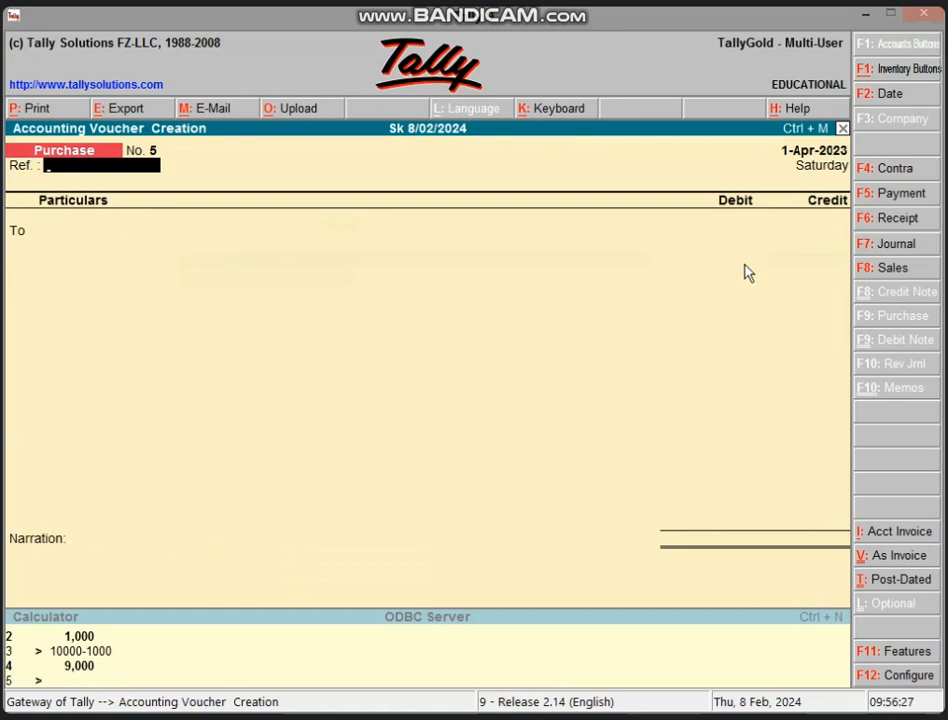
pyautogui.press('pageup')
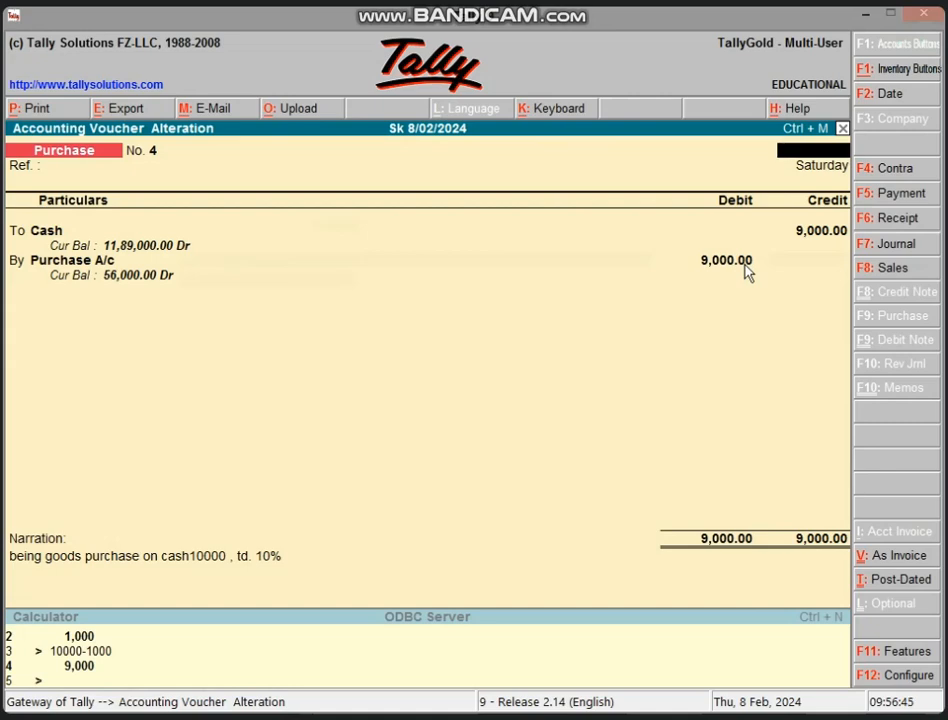
pyautogui.press('Escape')
pyautogui.press('y')
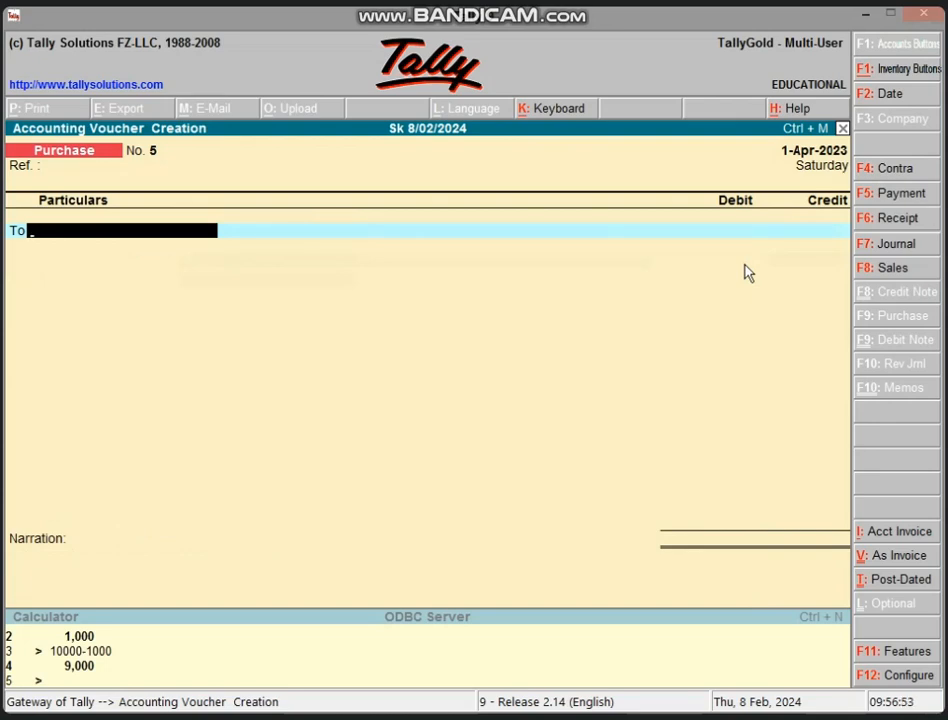
# Step: Start the new purchase voucher by crediting Cash with 9,000
pyautogui.write('C')
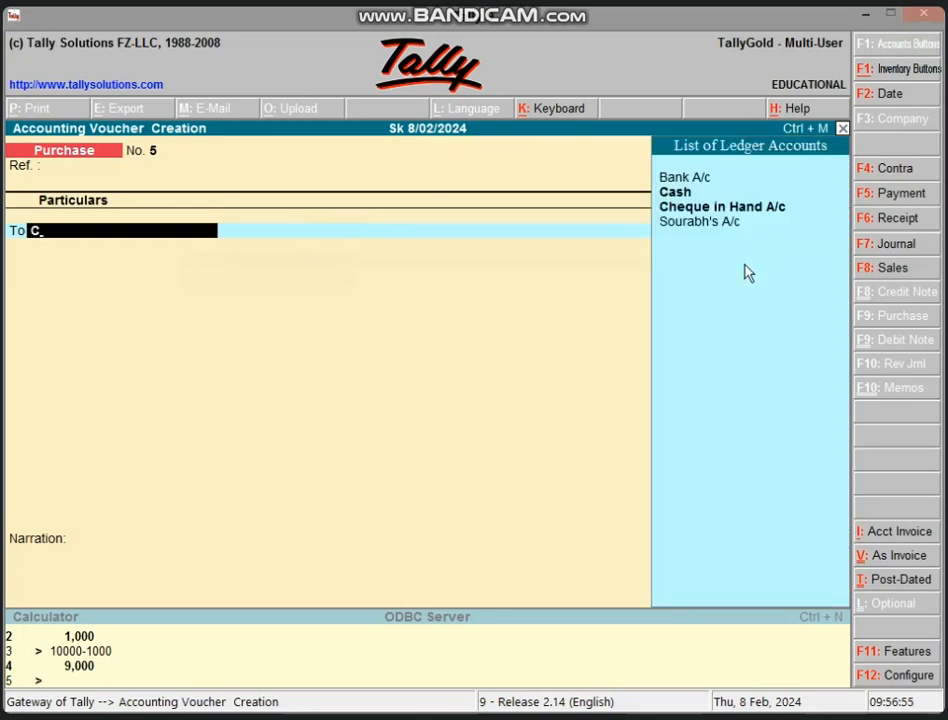
pyautogui.press('Return')
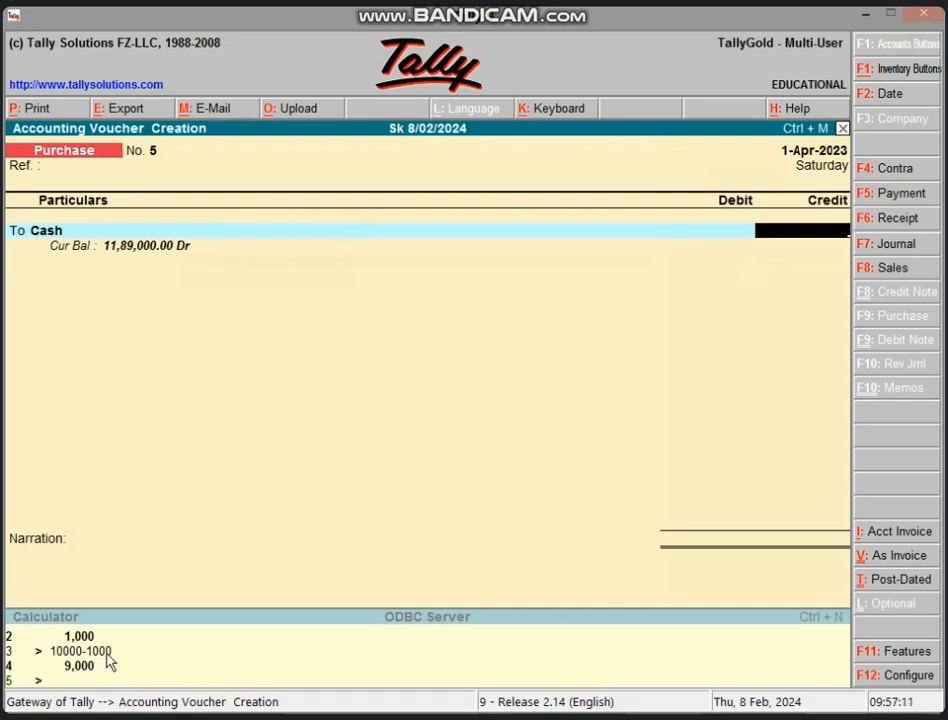
pyautogui.write('9000')
pyautogui.press('Return')
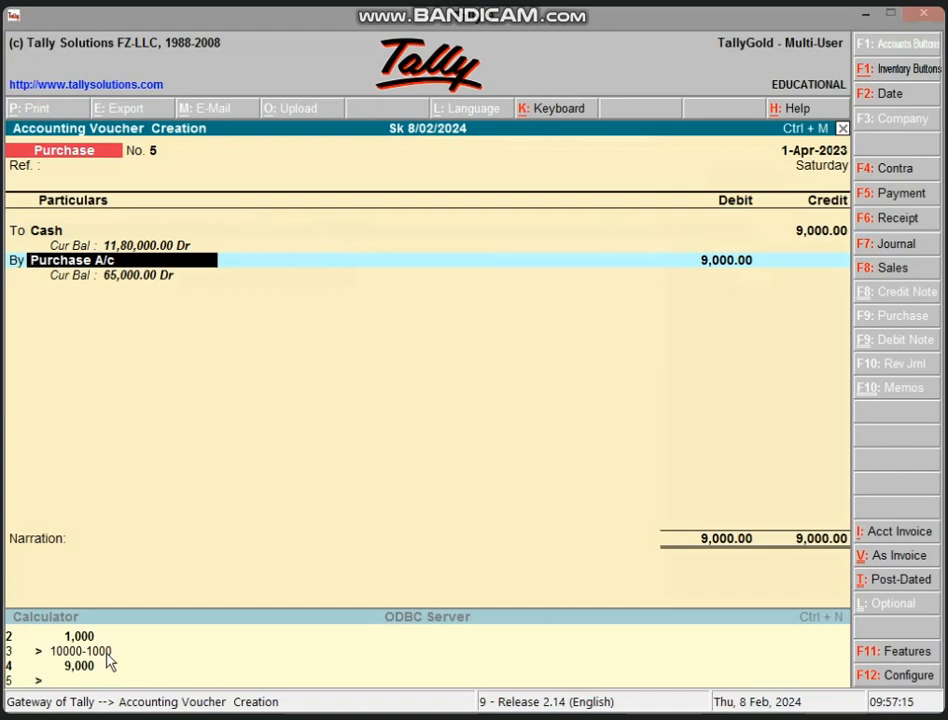
# Step: Debit Purchase A/c with 10,000 in the purchase voucher
pyautogui.press('Return')
pyautogui.press('Return')
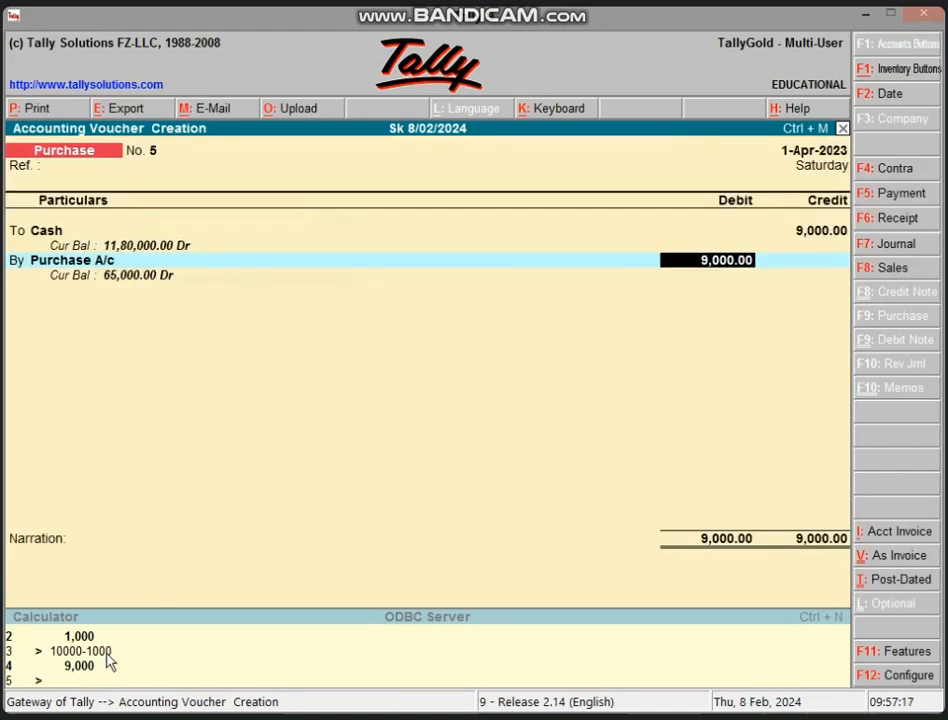
pyautogui.write('10000')
pyautogui.press('Return')
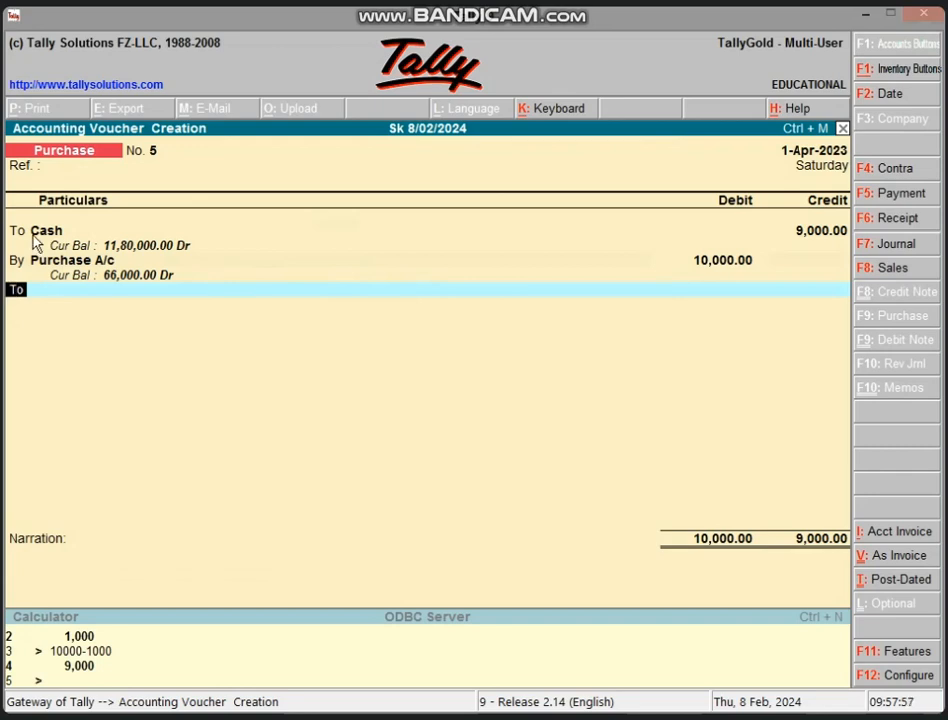
# Step: Create a Discount A/c ledger under Indirect Incomes from the voucher's third line and credit it with 1,000
pyautogui.press('Return')
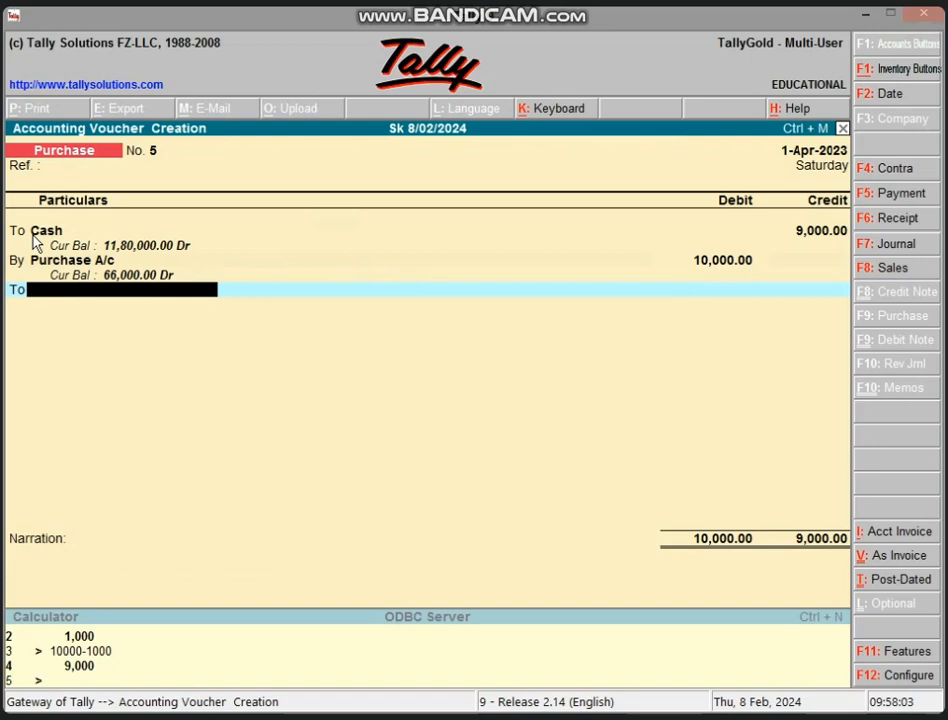
pyautogui.hotkey('alt', 'c')
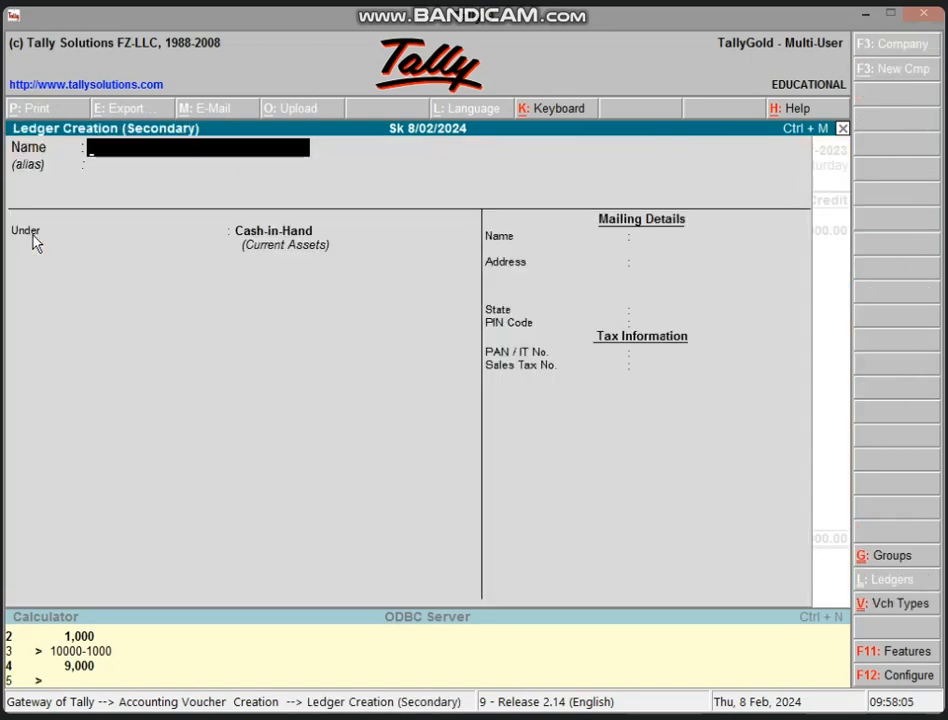
pyautogui.write('Discount')
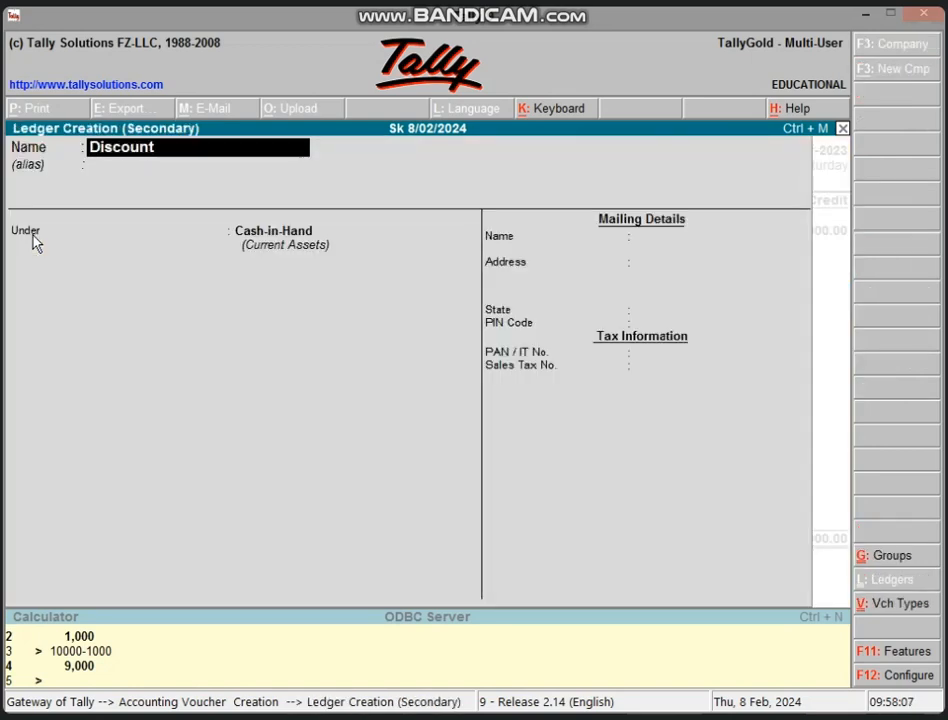
pyautogui.write(' A/c')
pyautogui.press('Return')
pyautogui.press('Return')
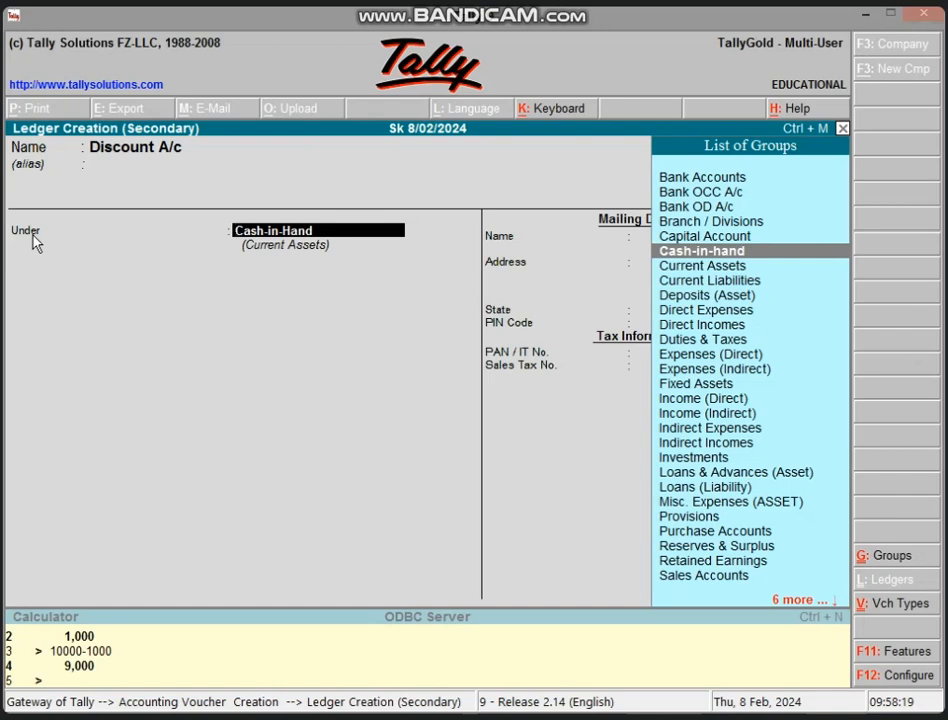
pyautogui.write('I')
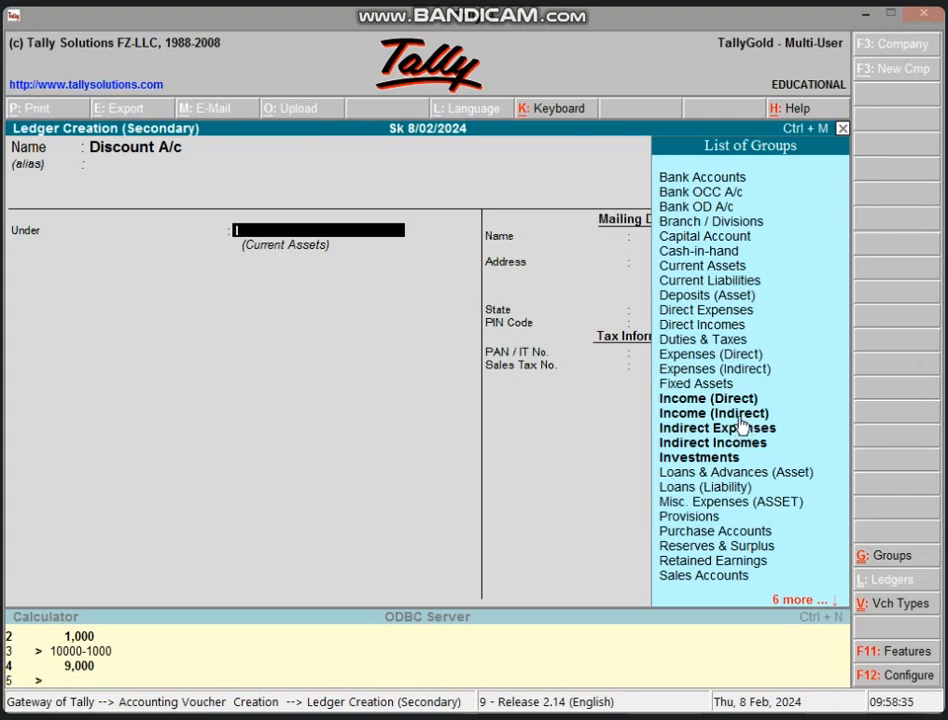
pyautogui.doubleClick(745, 452)
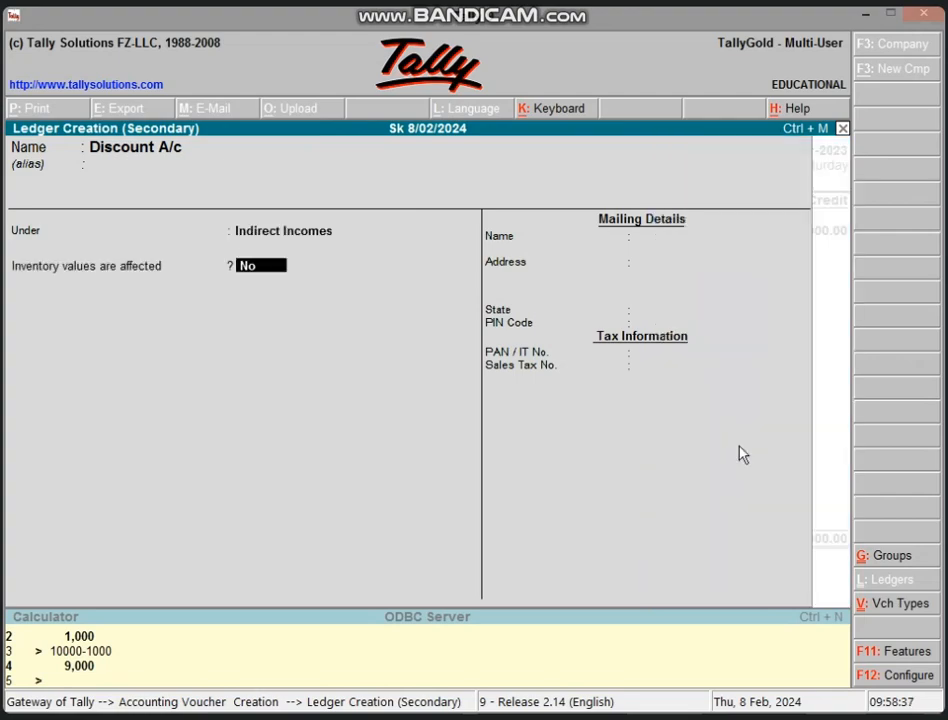
pyautogui.press('Return')
pyautogui.press('Return')
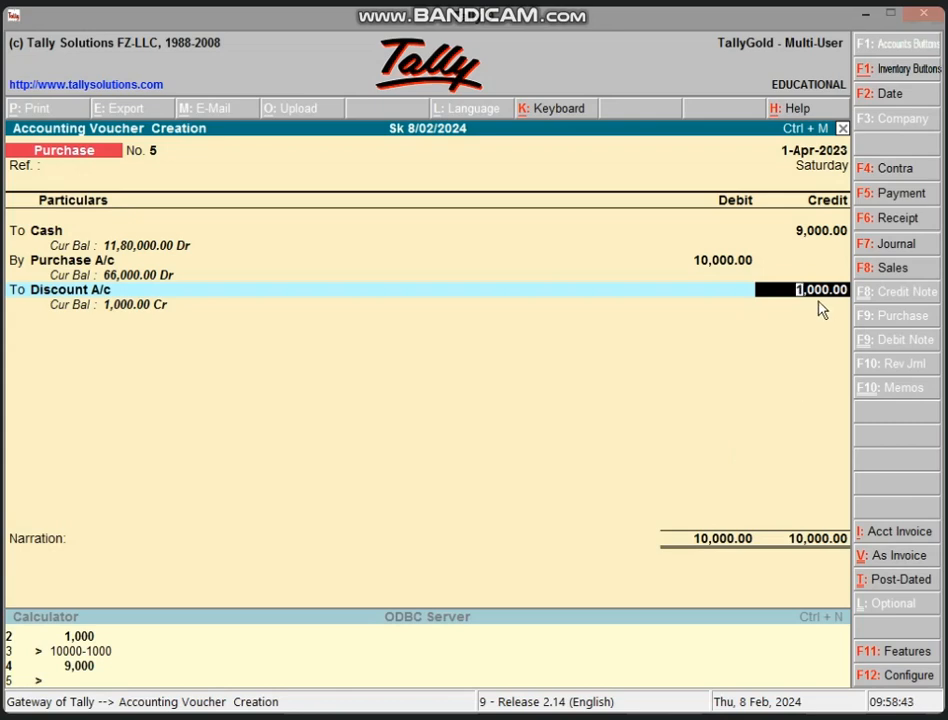
pyautogui.press('Return')
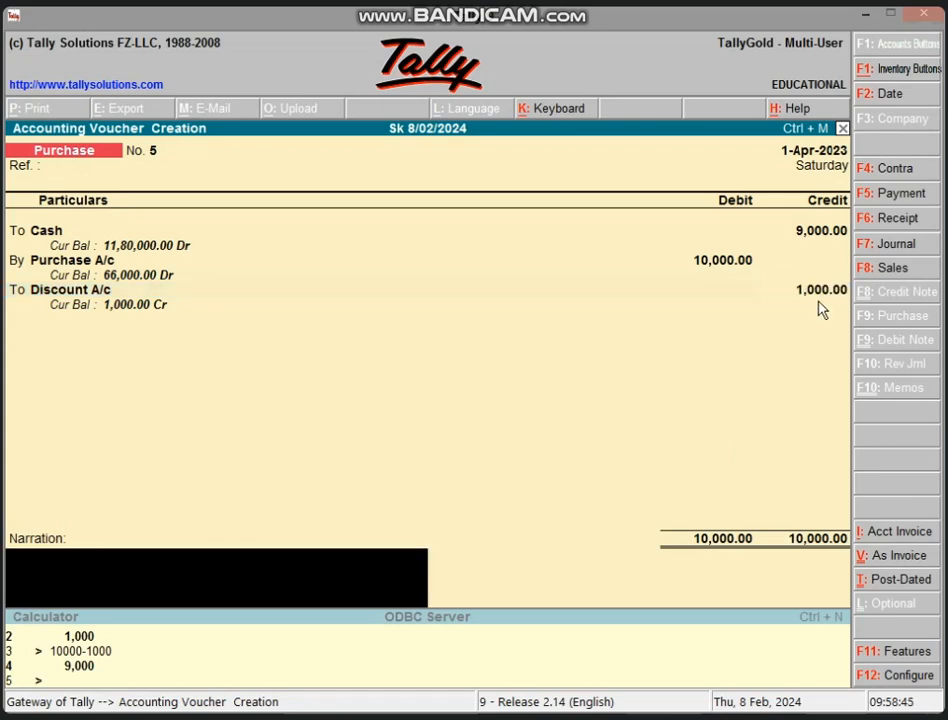
# Step: Enter the narration "being goods purchase on cash 10000 , cd. 10%" and save the purchase voucher
pyautogui.write('being goods purcha')
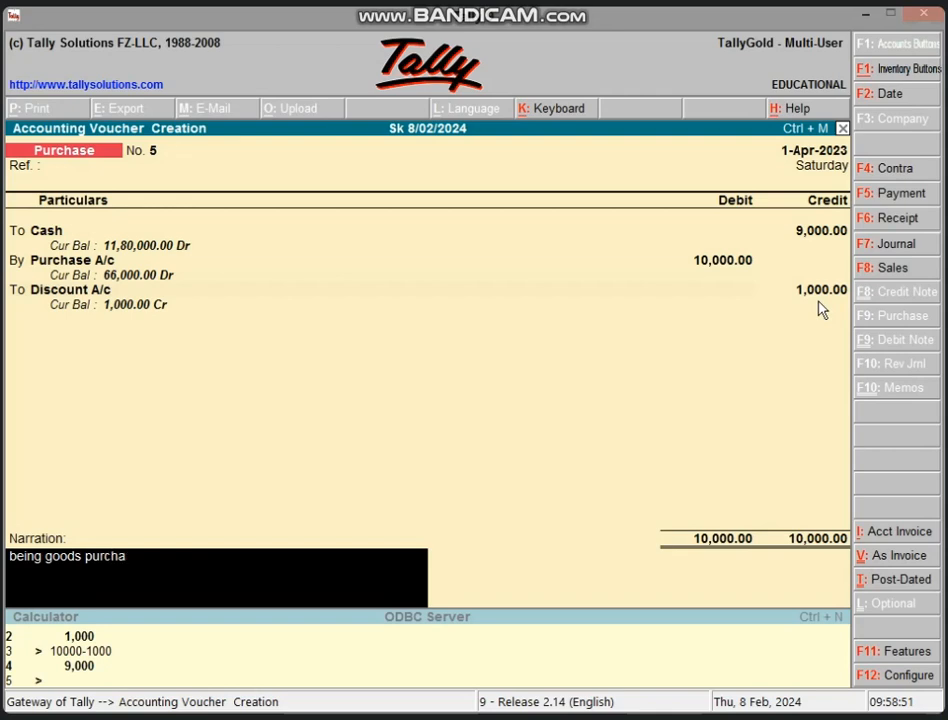
pyautogui.write('se on cash 10000')
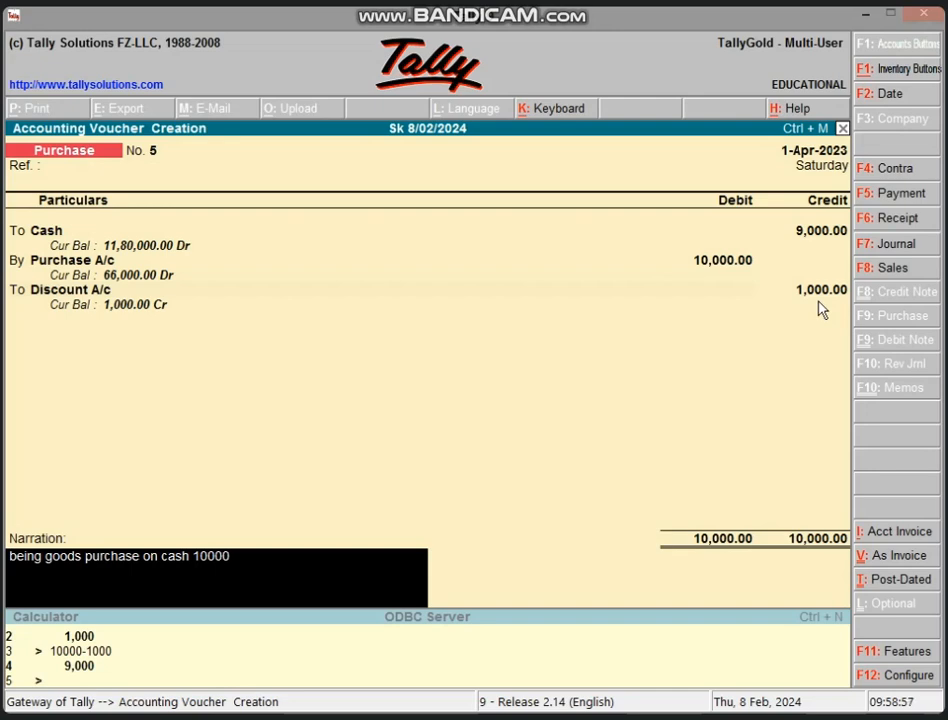
pyautogui.write(' , cd. 10%')
pyautogui.press('Return')
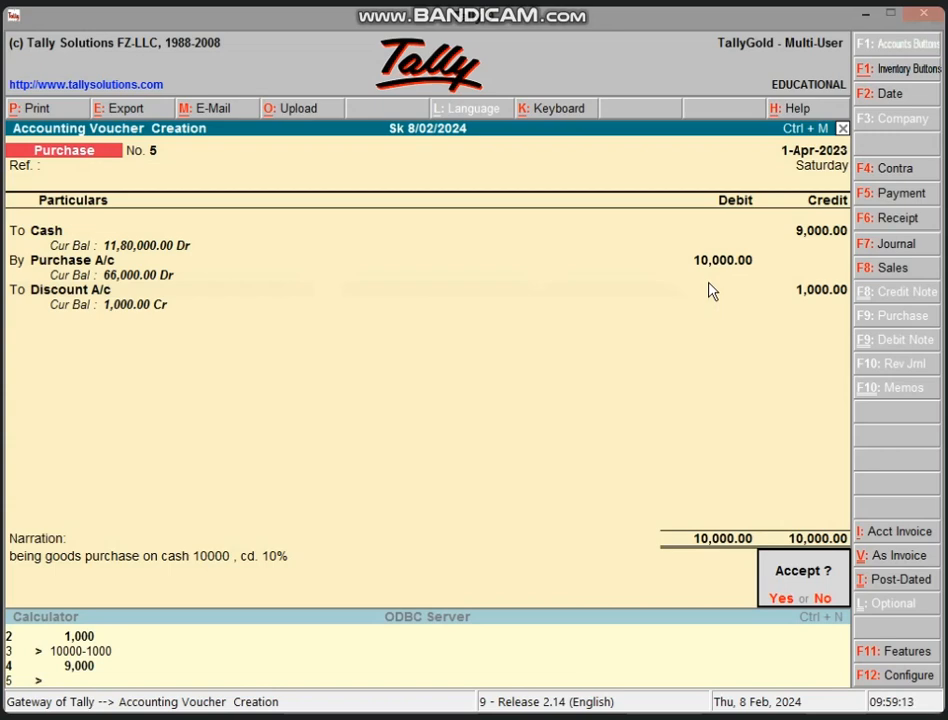
pyautogui.press('Return')
# Step: Reopen the saved cash discount purchase voucher to review its entries, and return to the Gateway of Tally
pyautogui.press('pageup')
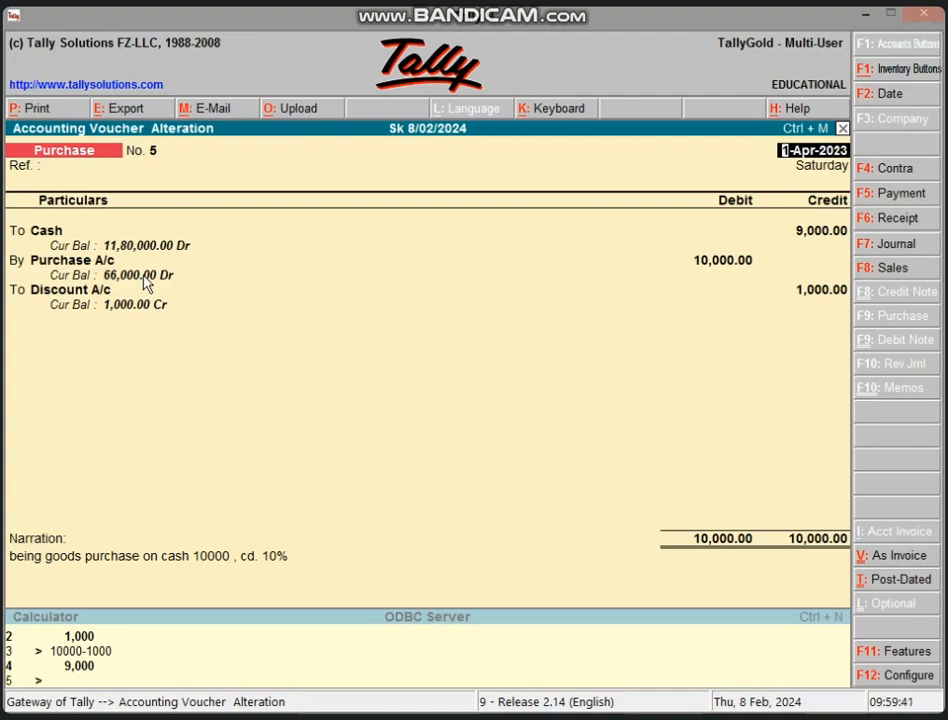
pyautogui.press('Escape')
pyautogui.press('y')
pyautogui.press('Escape')
pyautogui.press('Escape')
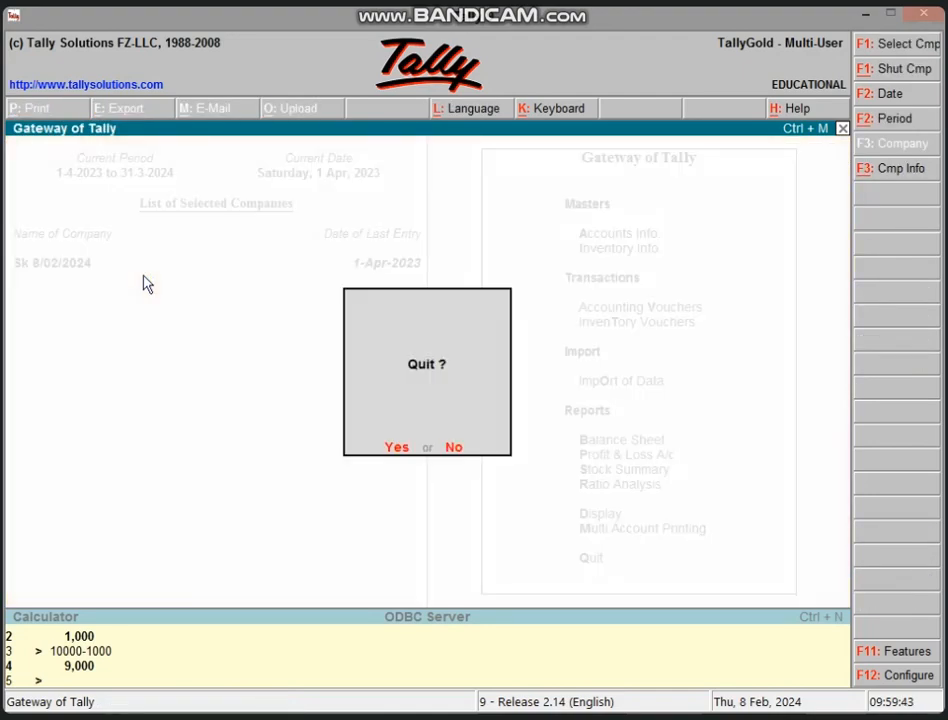
pyautogui.press('Escape')
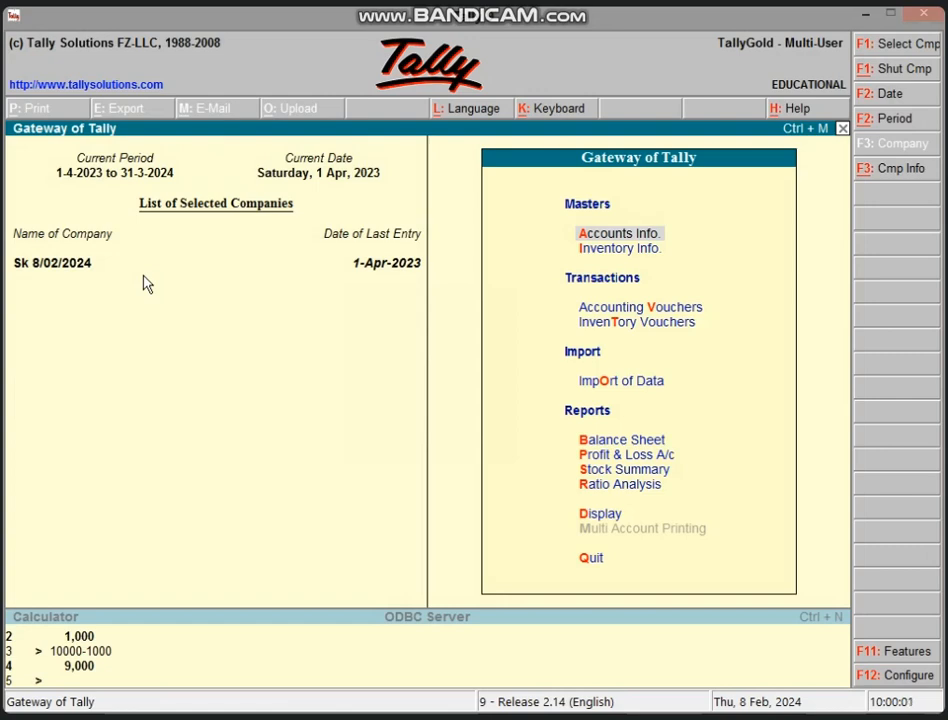
# Step: Alter the Discount A/c ledger's name to "Discount A/c P", save it and return to the Gateway of Tally
pyautogui.press('Return')
pyautogui.press('a')
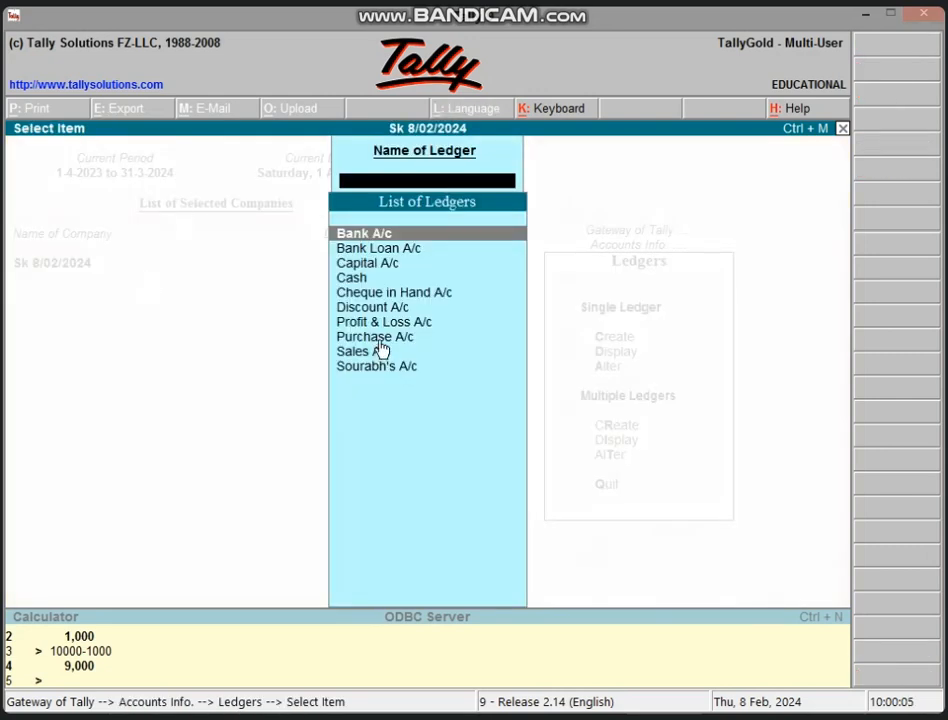
pyautogui.click(383, 308)
pyautogui.press('Return')
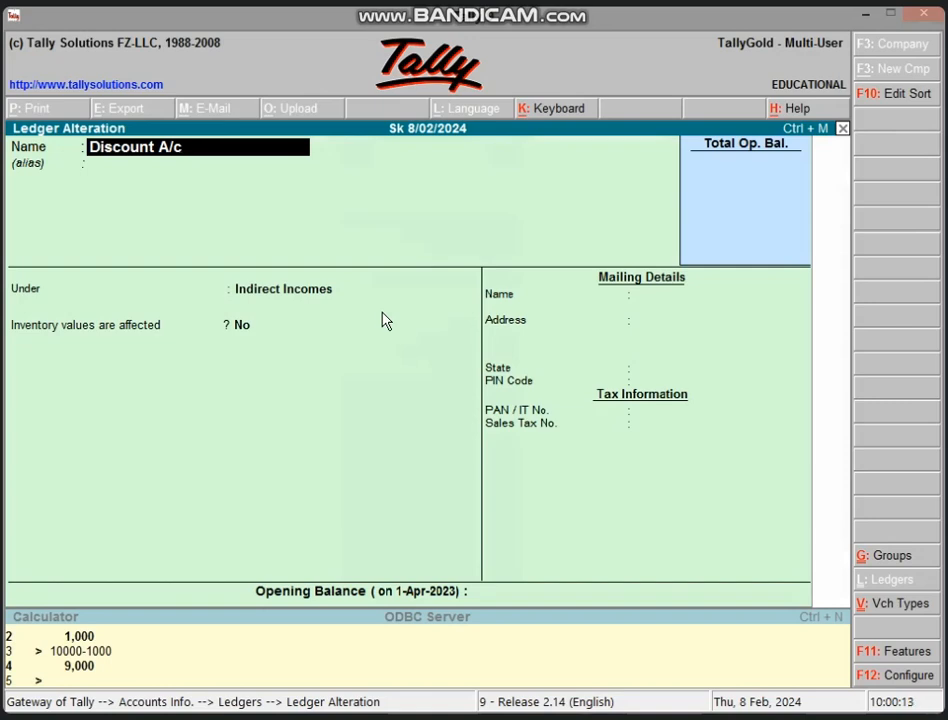
pyautogui.write('P')
pyautogui.press('Return')
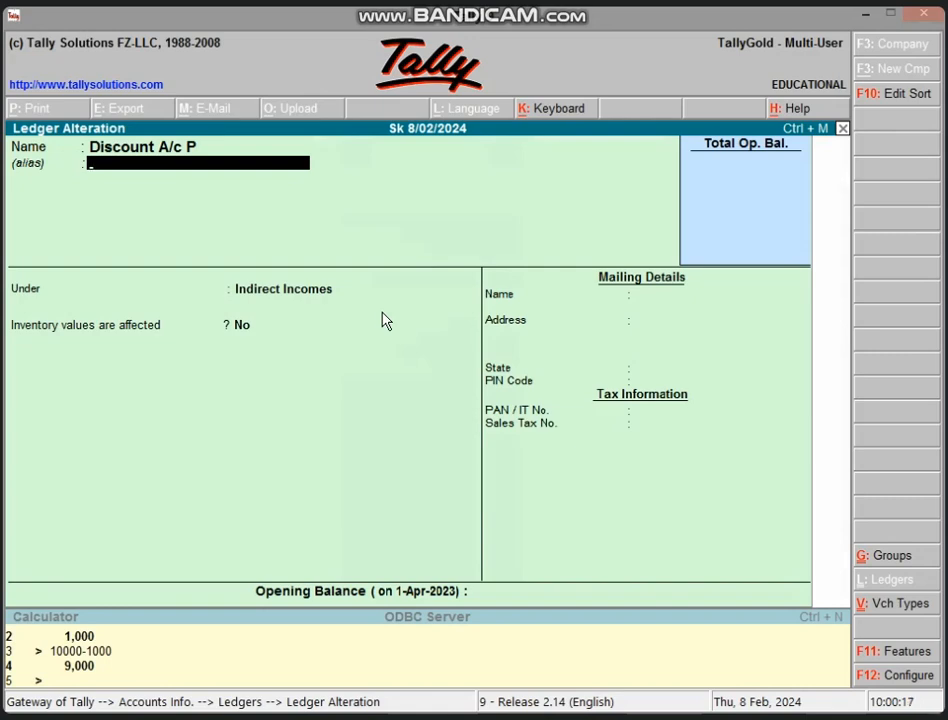
pyautogui.hotkey('ctrl', 'a')
pyautogui.press('Escape')
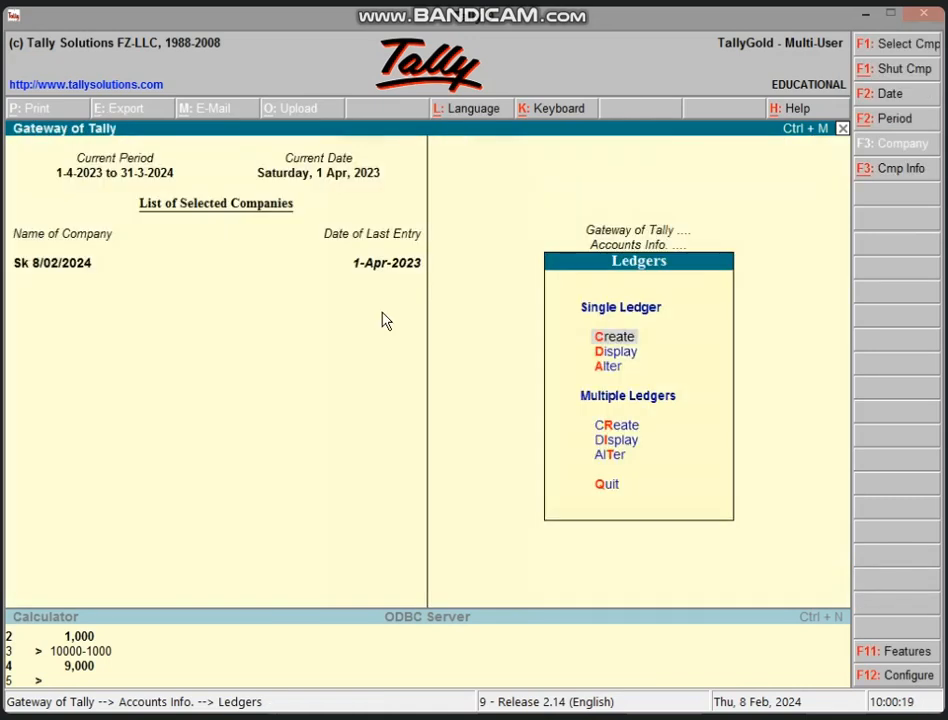
pyautogui.press('Escape')
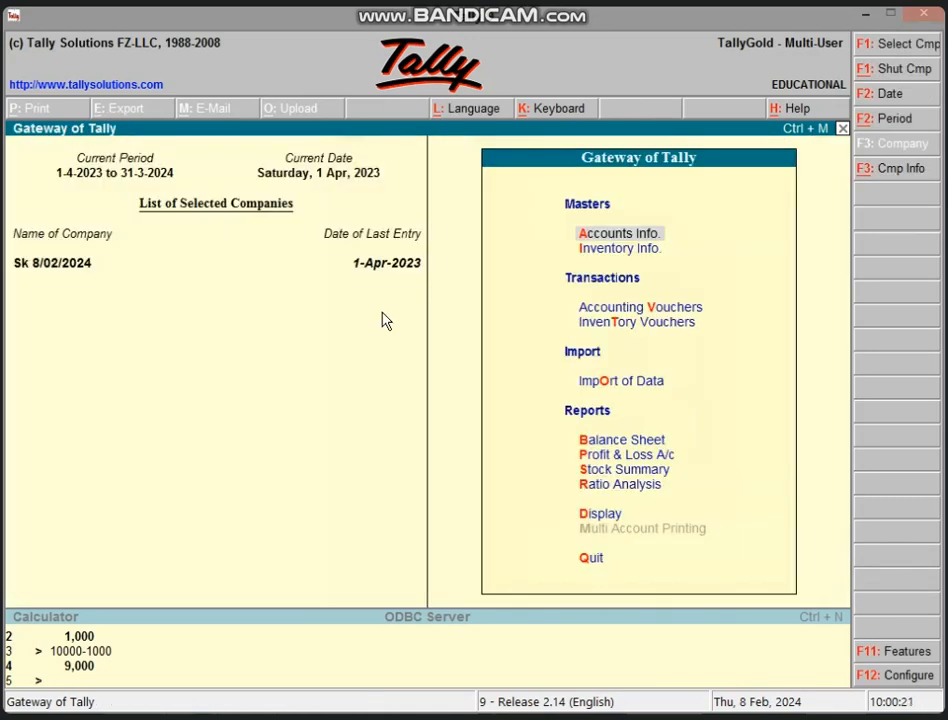